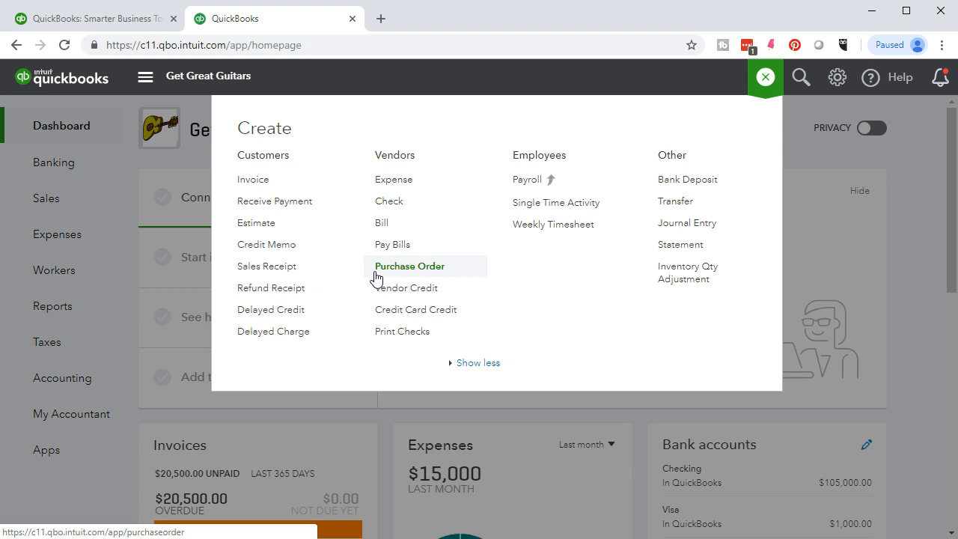
# - Enable tracking expenses and items by customer in the company's expense settings, save the change, and leave the settings
pyautogui.click(918, 305)
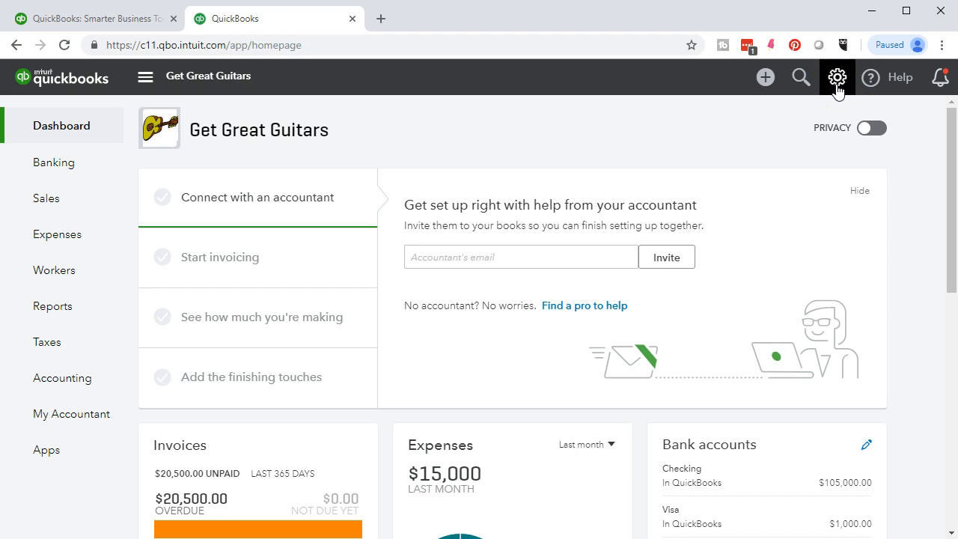
pyautogui.click(837, 78)
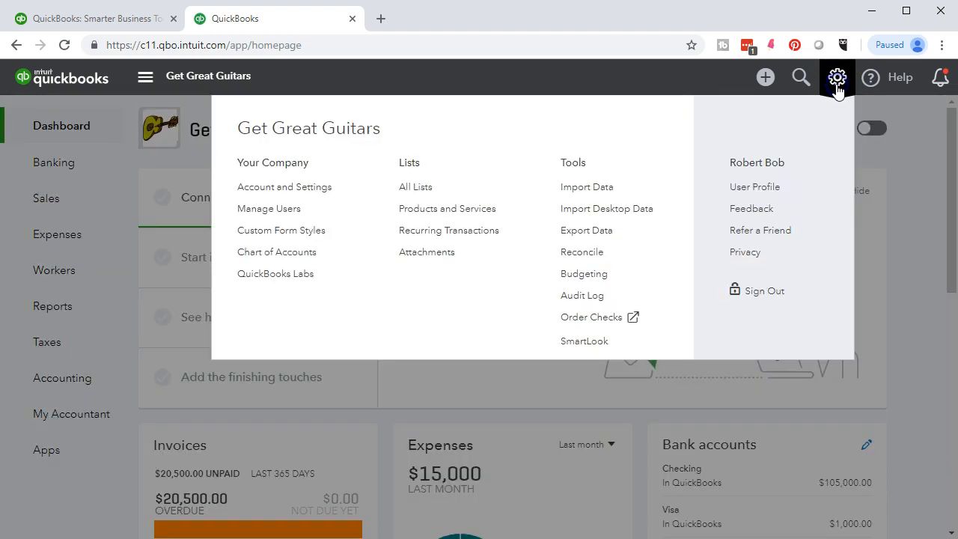
pyautogui.click(318, 199)
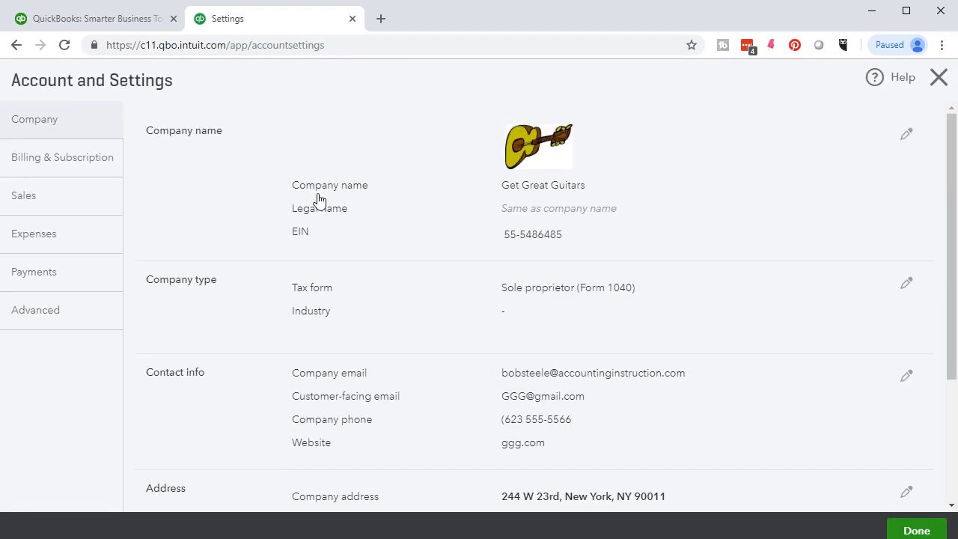
pyautogui.click(81, 241)
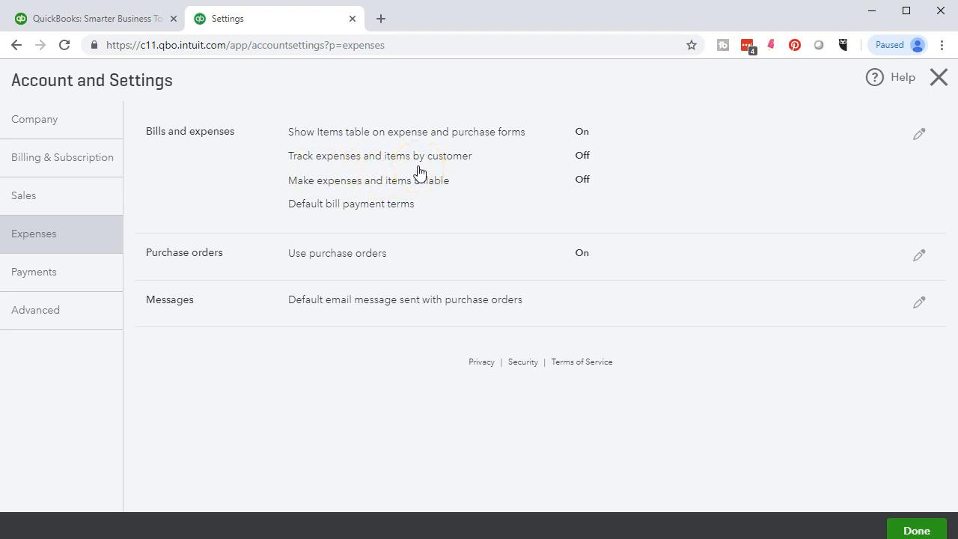
pyautogui.click(540, 178)
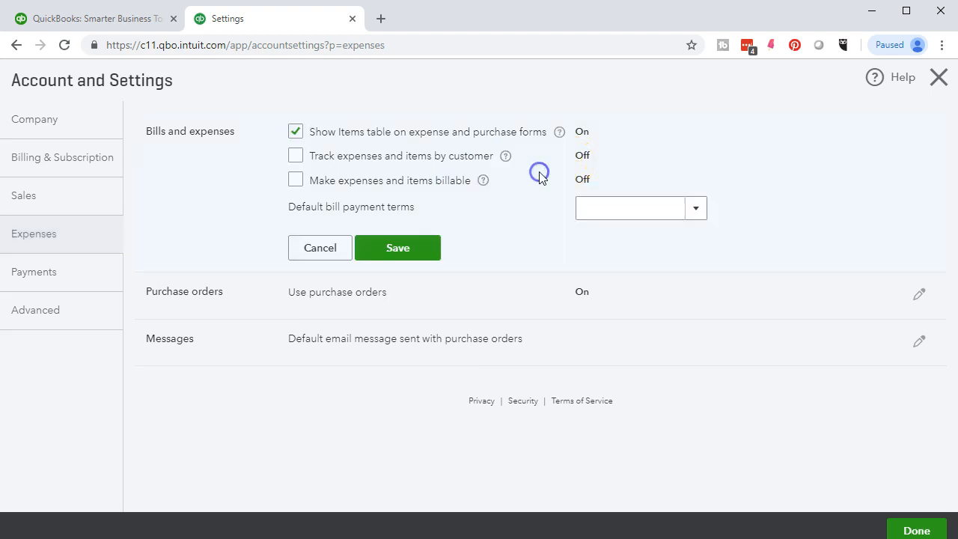
pyautogui.click(297, 156)
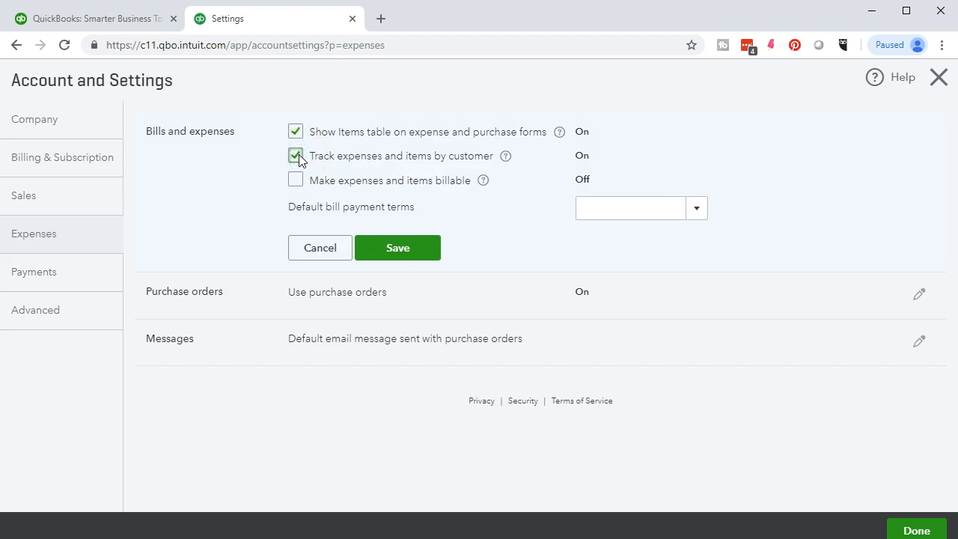
pyautogui.click(405, 254)
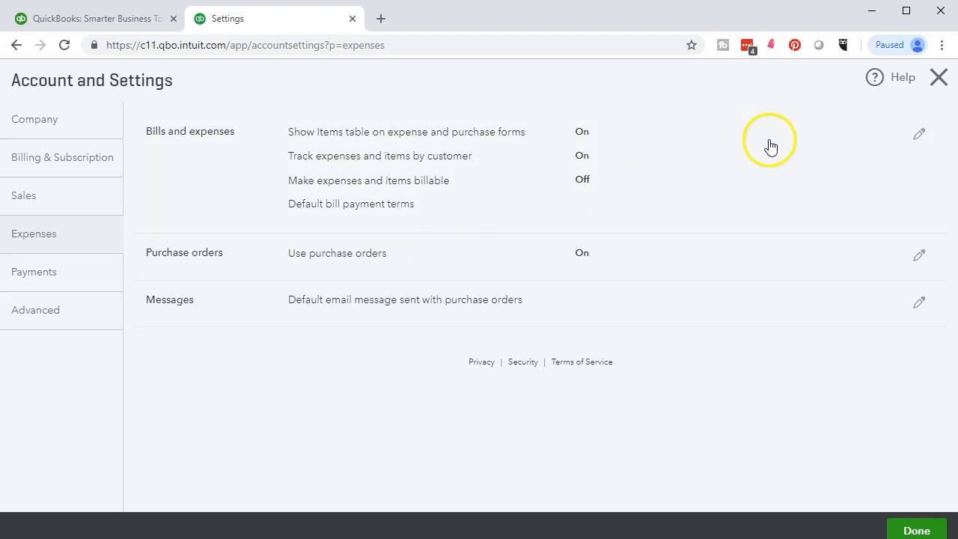
pyautogui.click(932, 79)
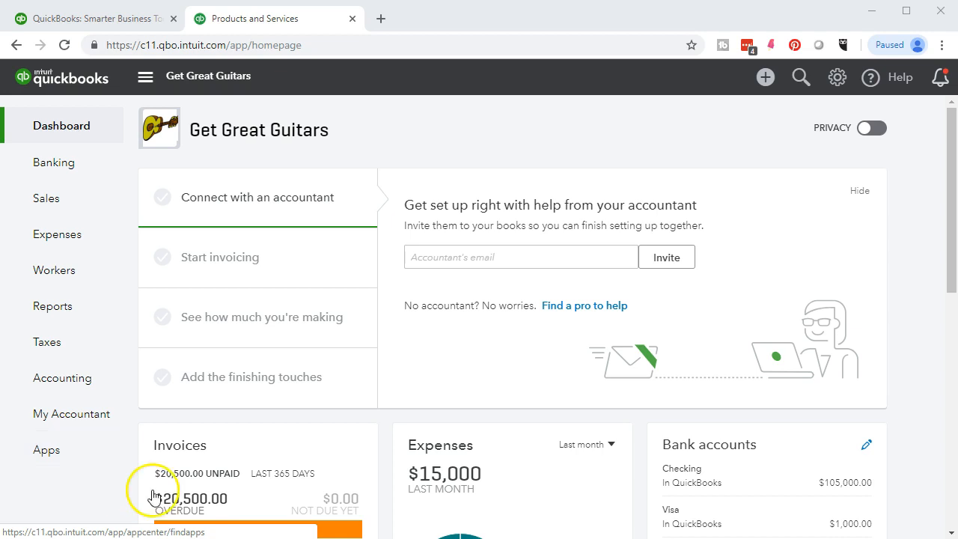
# - Create a new purchase order with Epiphone as the vendor
pyautogui.click(758, 92)
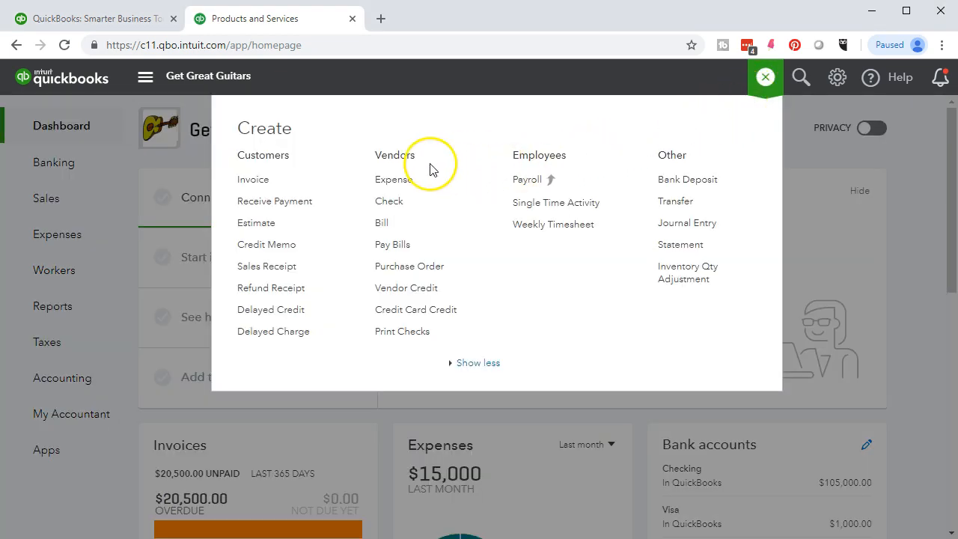
pyautogui.click(422, 268)
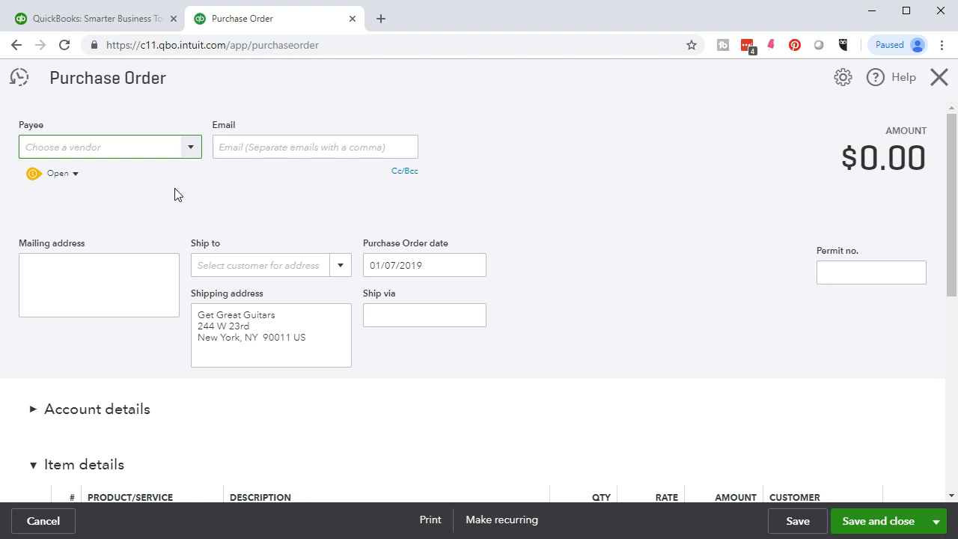
pyautogui.click(191, 149)
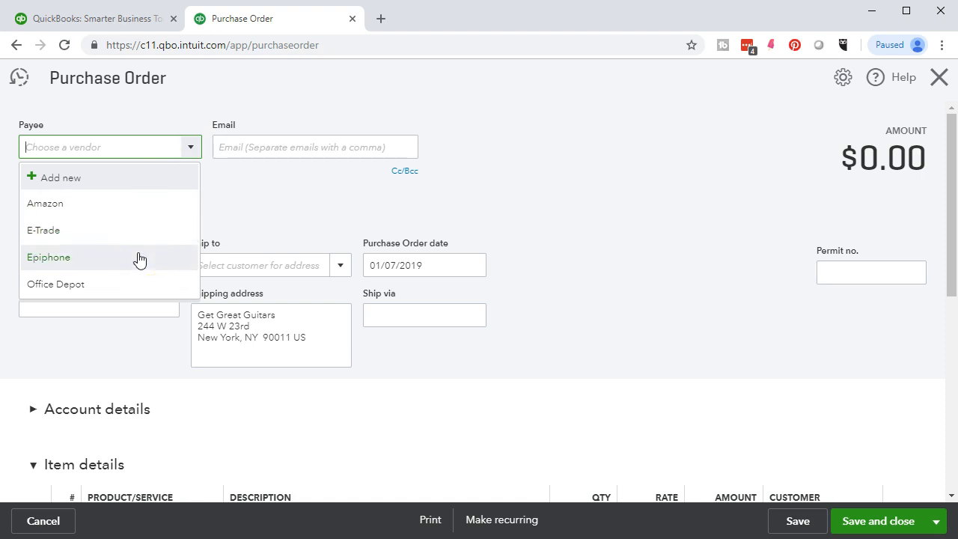
pyautogui.write('Epiphone')
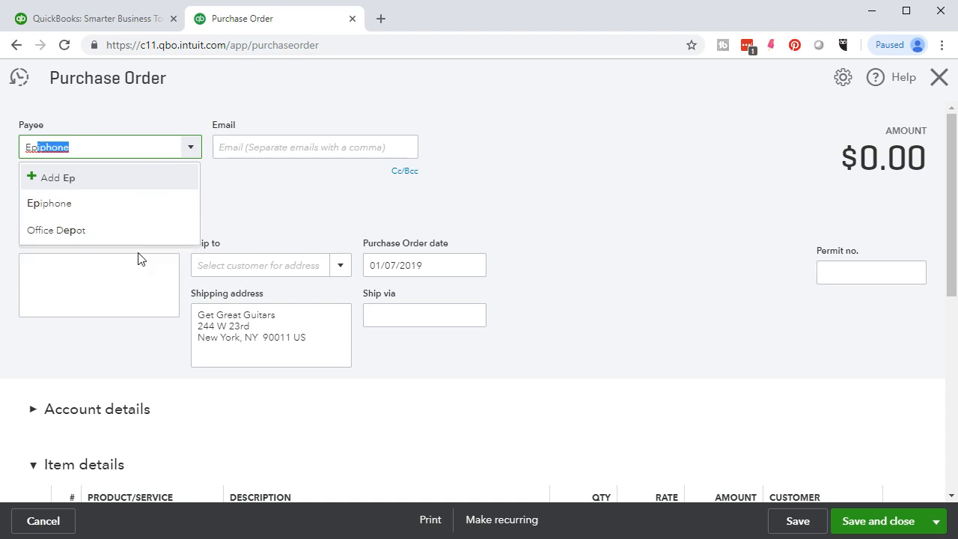
pyautogui.press('Tab')
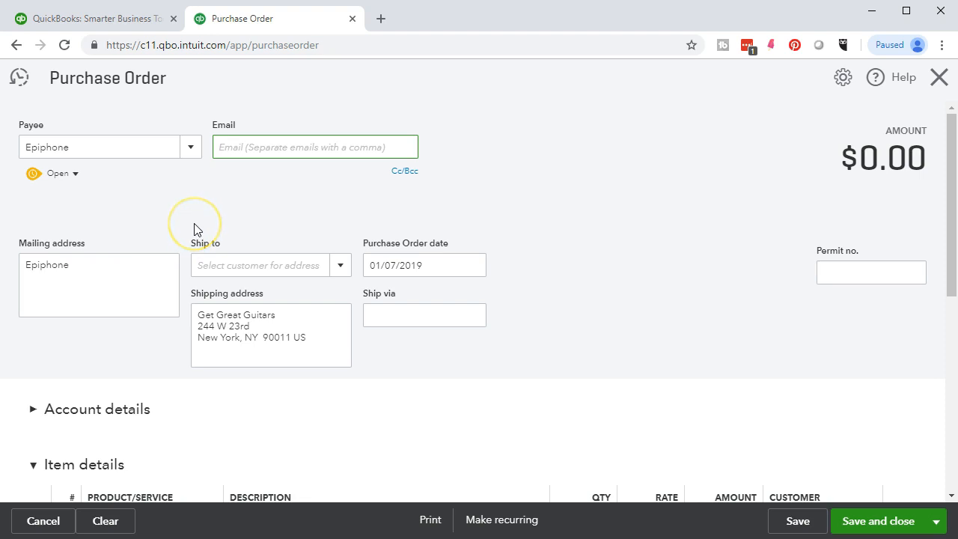
# - Set the purchase order date to 01/12/2019
pyautogui.click(122, 281)
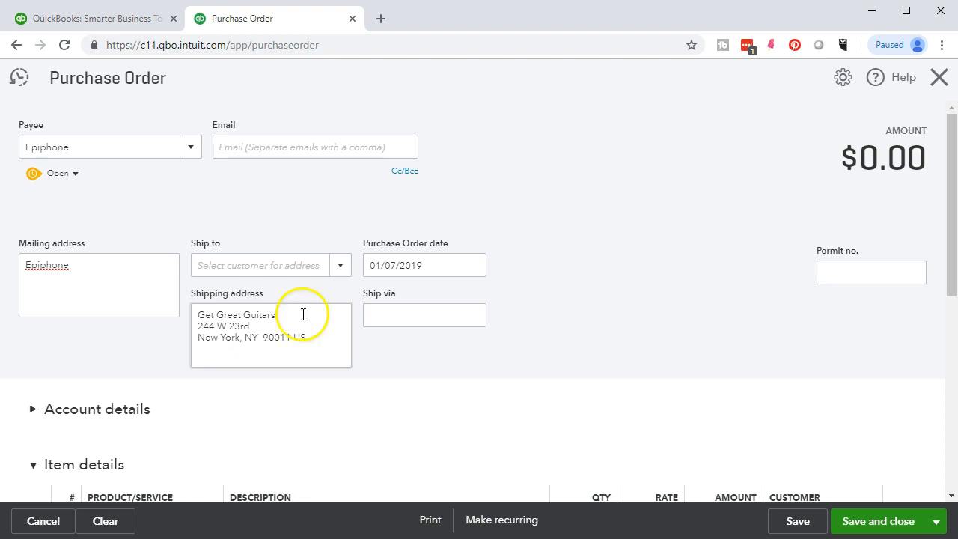
pyautogui.click(441, 267)
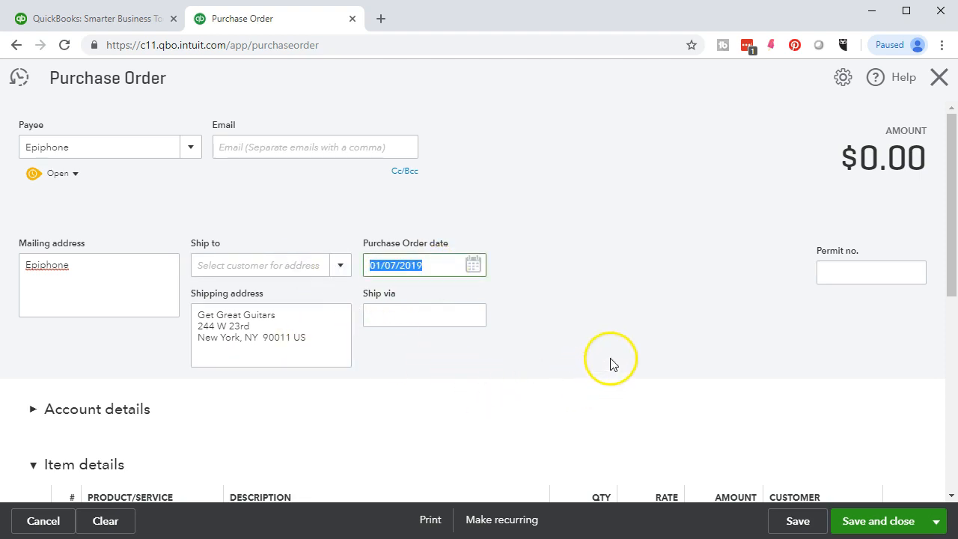
pyautogui.press('+')
pyautogui.press('+')
pyautogui.press('+')
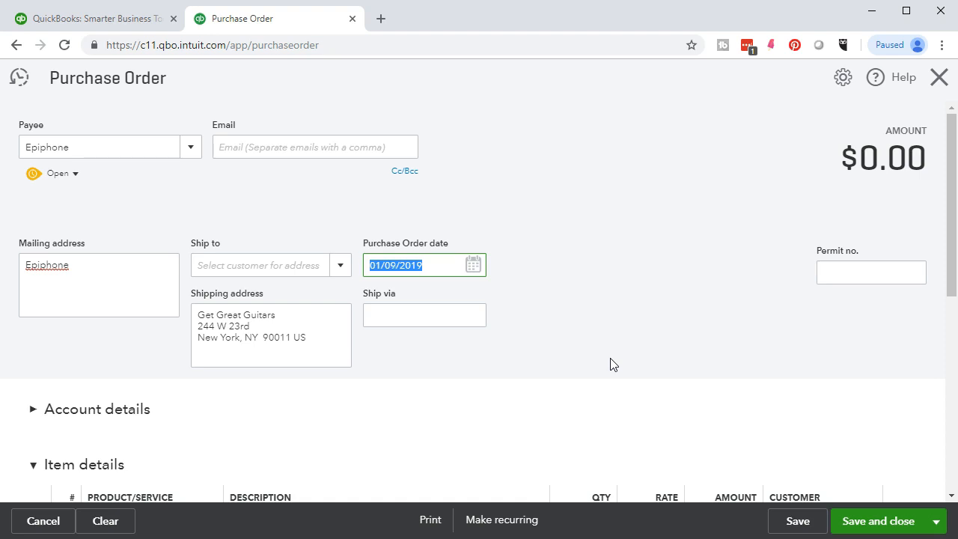
pyautogui.press('+')
pyautogui.press('+')
pyautogui.scroll(-1, 484, 363)
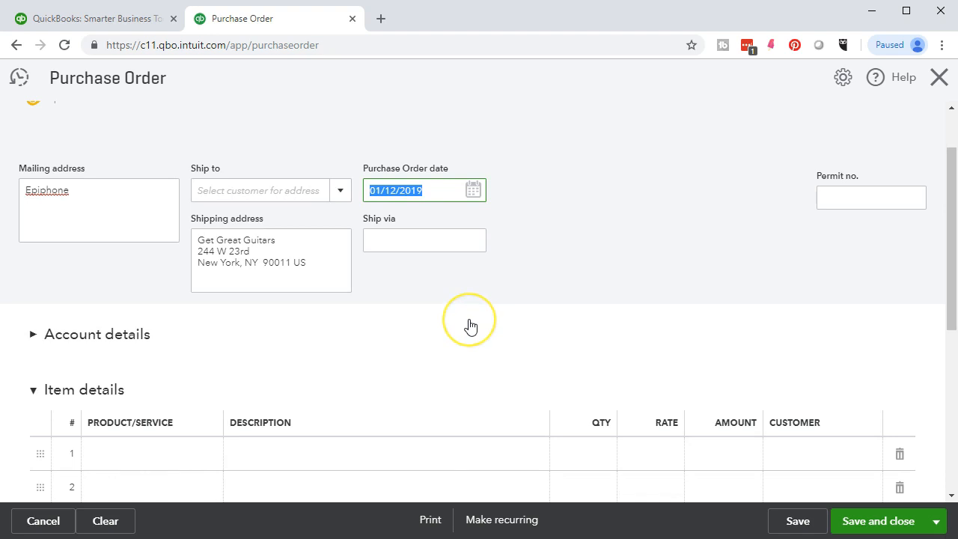
# - Add the product ELP (Epiphone Les Paul) to the first item line of the purchase order
pyautogui.scroll(-2, 470, 327)
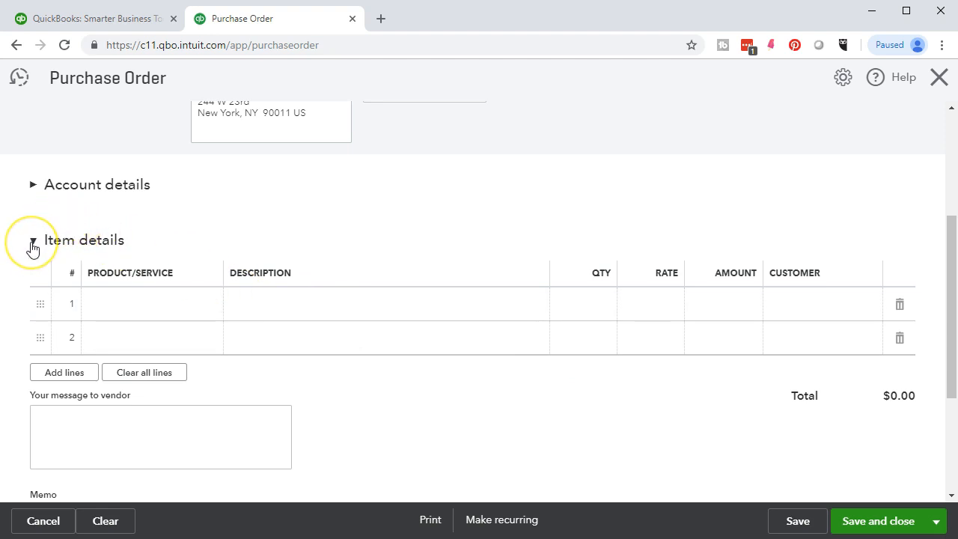
pyautogui.click(34, 185)
pyautogui.click(34, 187)
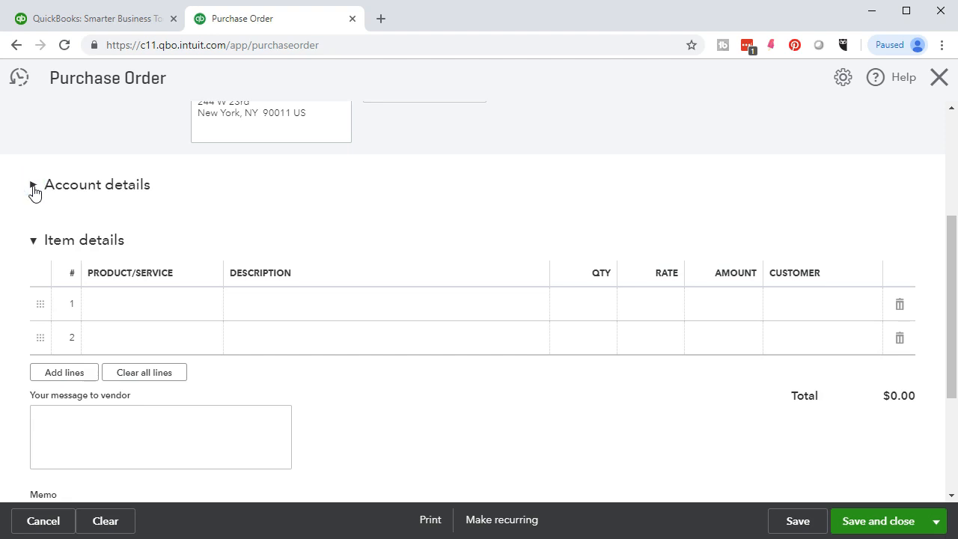
pyautogui.click(36, 304)
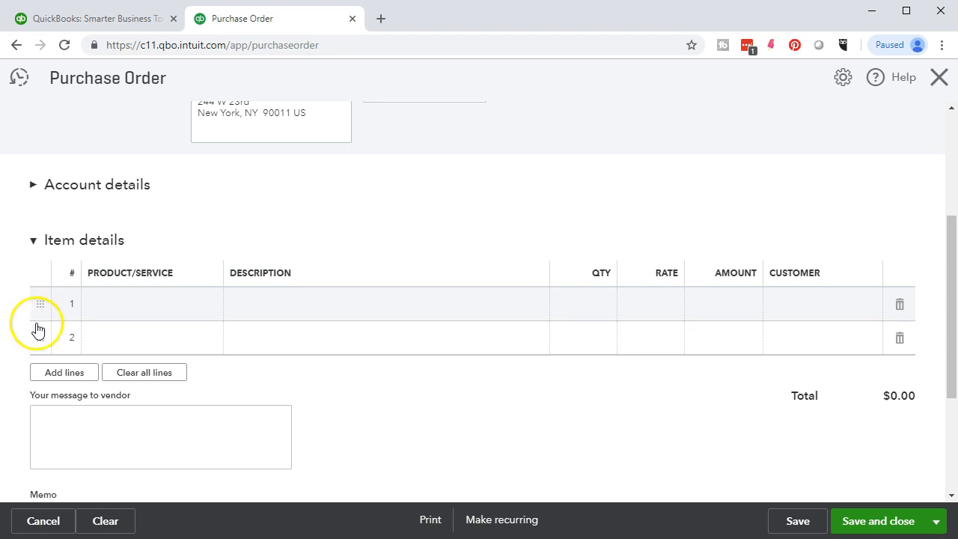
pyautogui.click(160, 303)
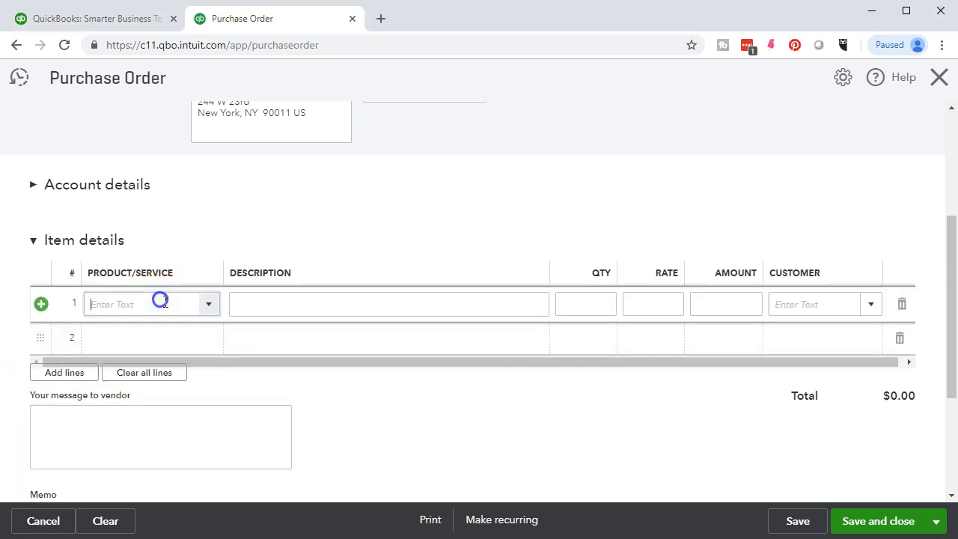
pyautogui.click(208, 304)
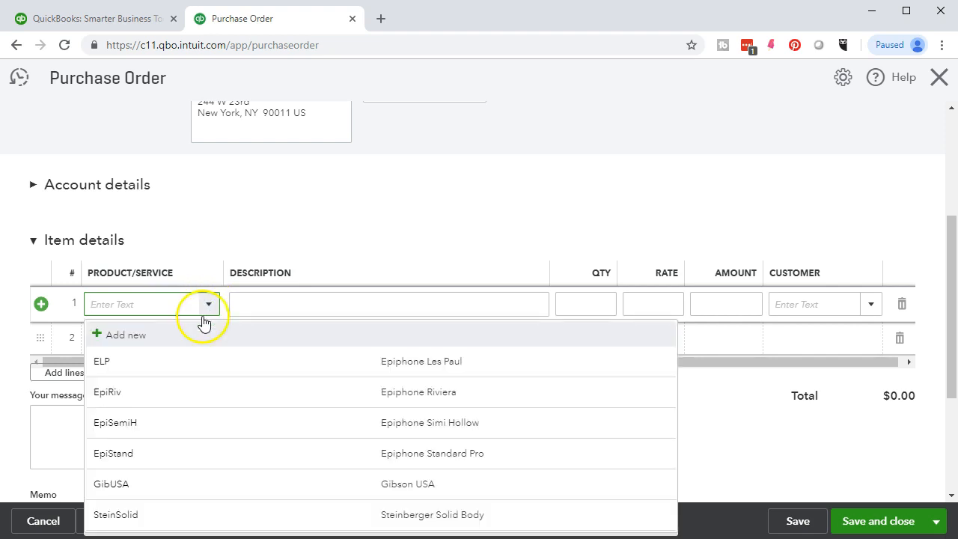
pyautogui.click(184, 365)
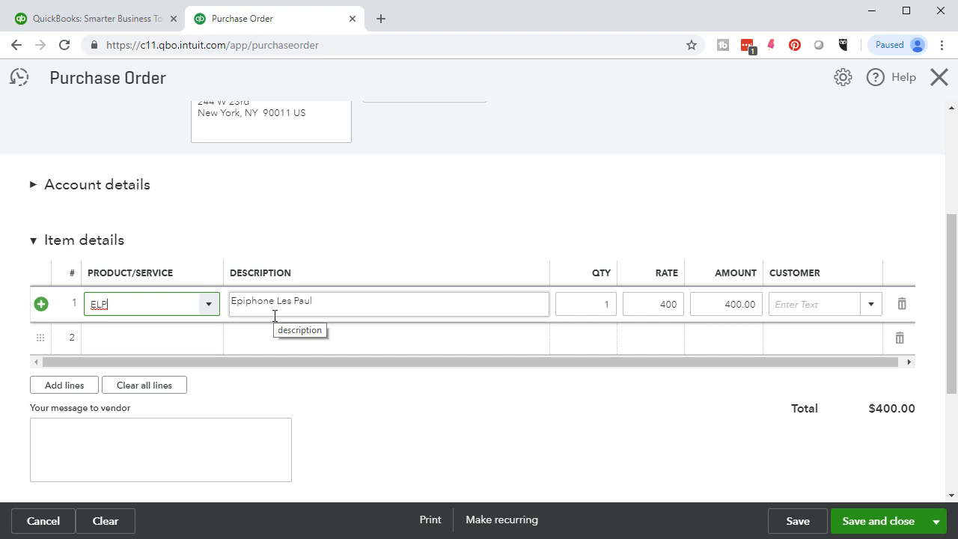
pyautogui.click(277, 310)
pyautogui.click(604, 310)
pyautogui.click(655, 315)
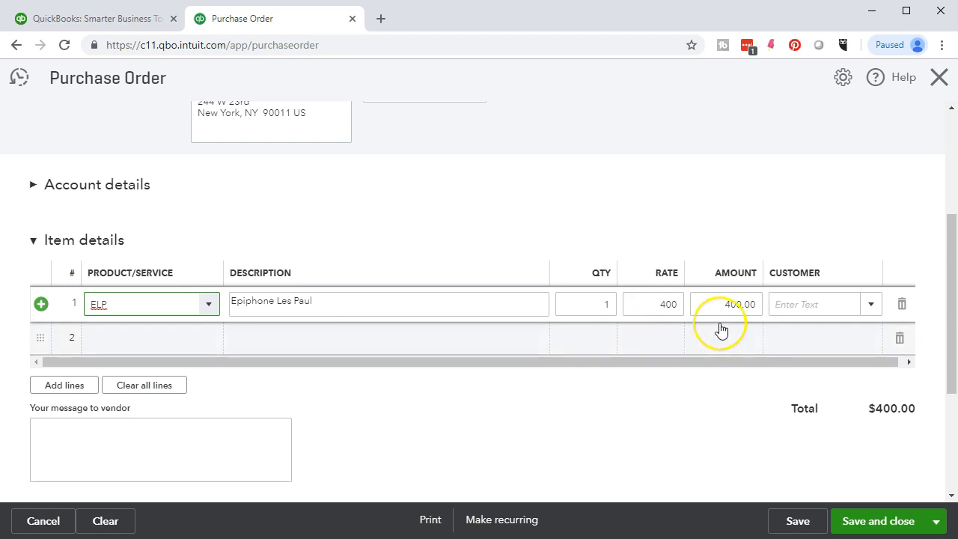
pyautogui.click(781, 307)
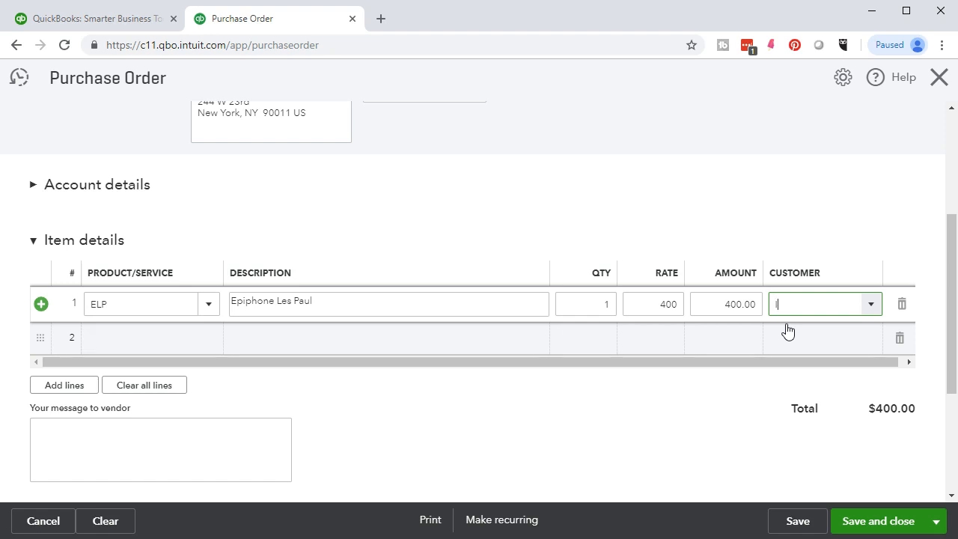
pyautogui.write('Eric Music')
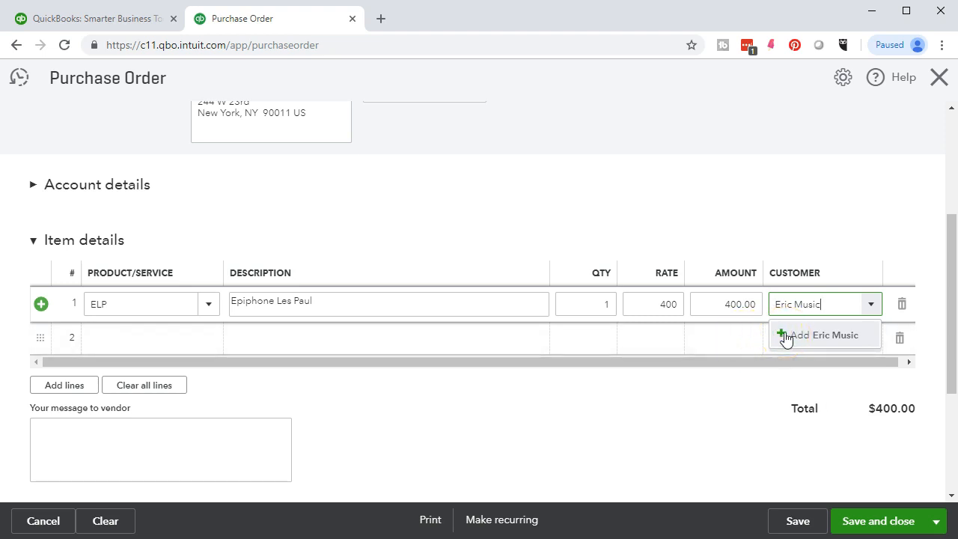
pyautogui.click(786, 338)
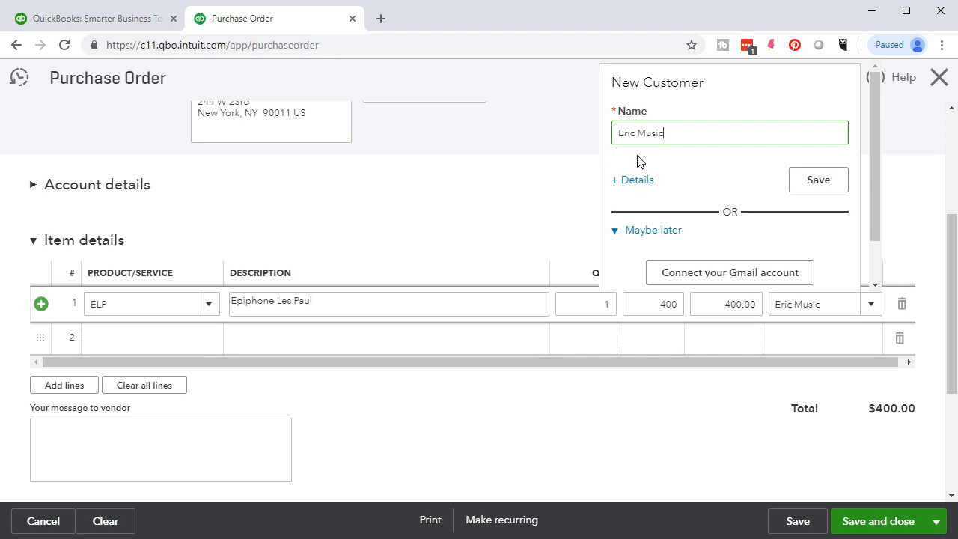
pyautogui.click(633, 184)
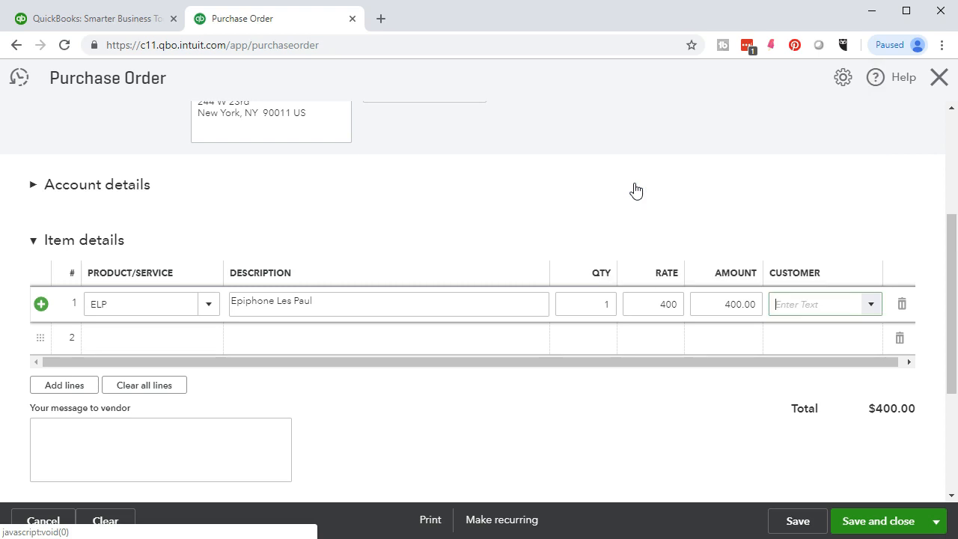
pyautogui.click(309, 69)
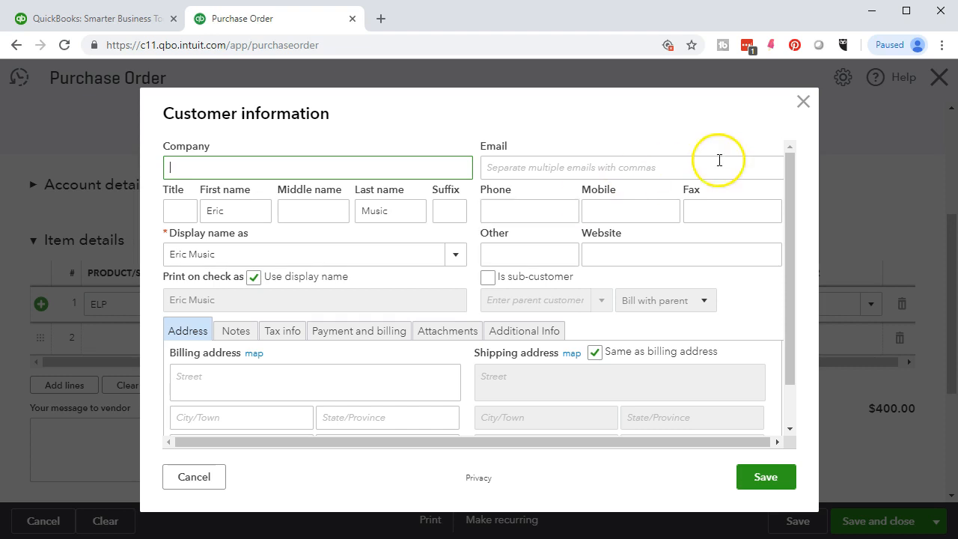
pyautogui.click(803, 105)
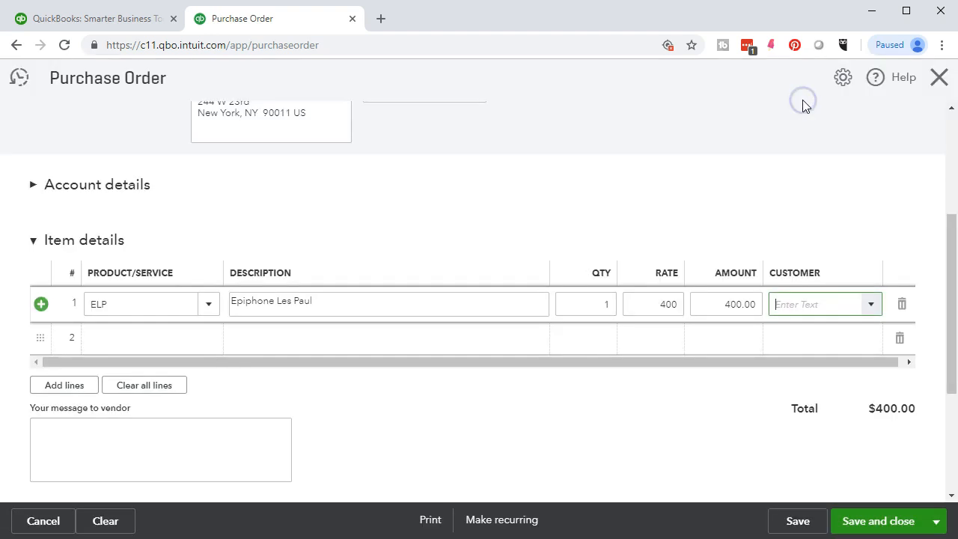
# - Enter the customer's full name on the ELP item line and save it as a new customer
pyautogui.write('Eric Music')
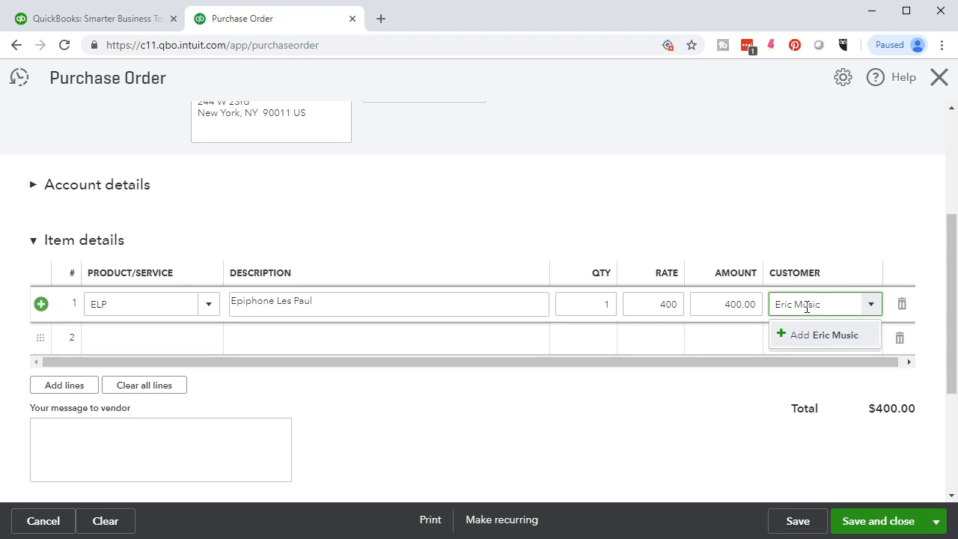
pyautogui.press('Return')
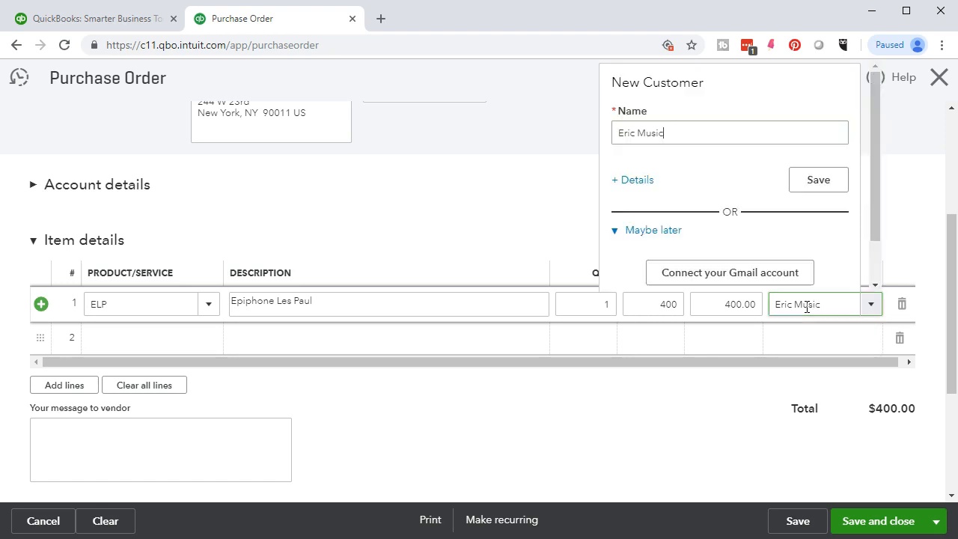
pyautogui.click(819, 184)
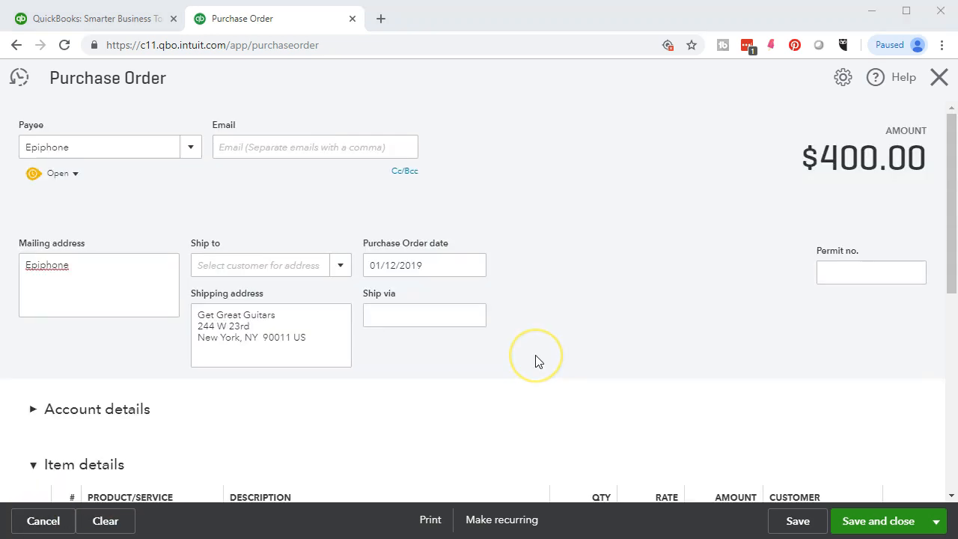
# - Open the print preview of the completed Epiphone purchase order and print it to CutePDF Writer
pyautogui.scroll(-4, 536, 362)
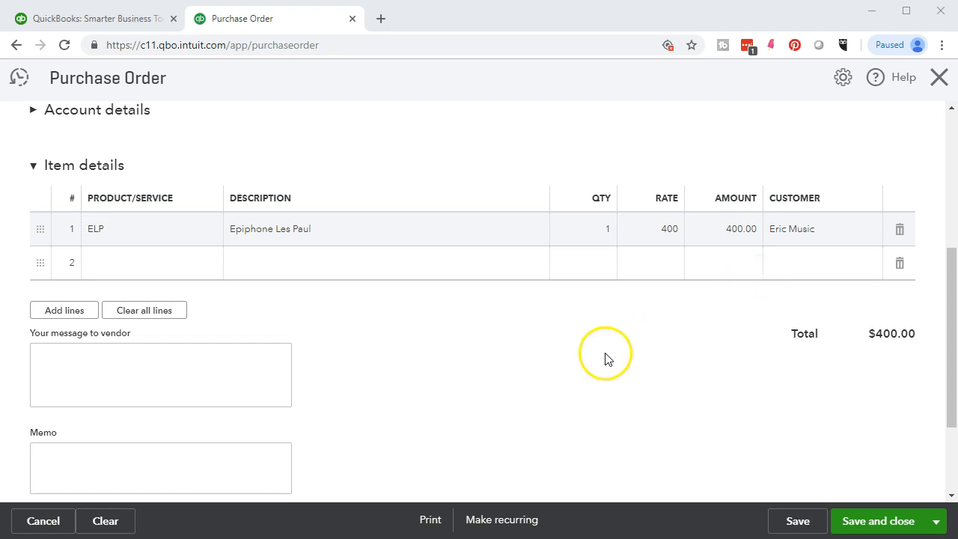
pyautogui.click(263, 386)
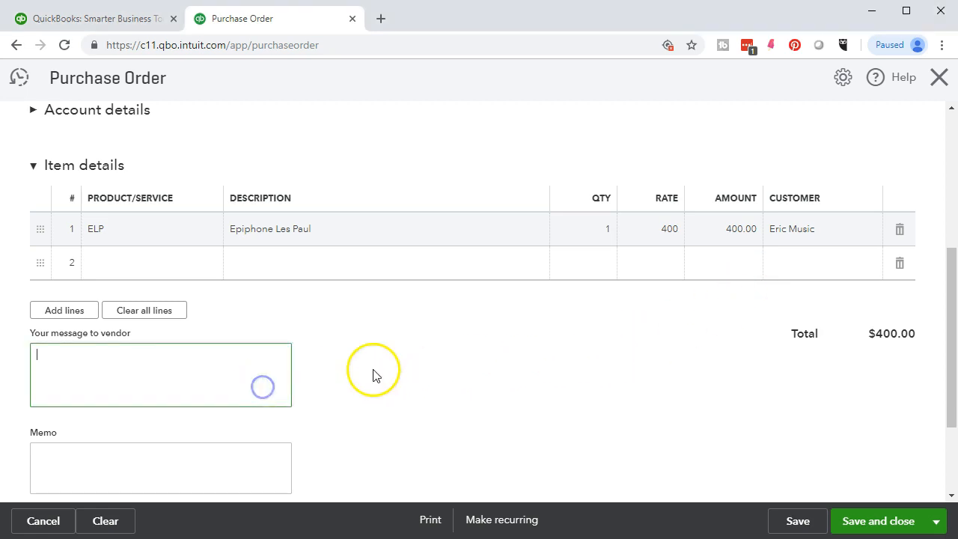
pyautogui.scroll(-1, 276, 406)
pyautogui.click(255, 387)
pyautogui.scroll(-1, 438, 367)
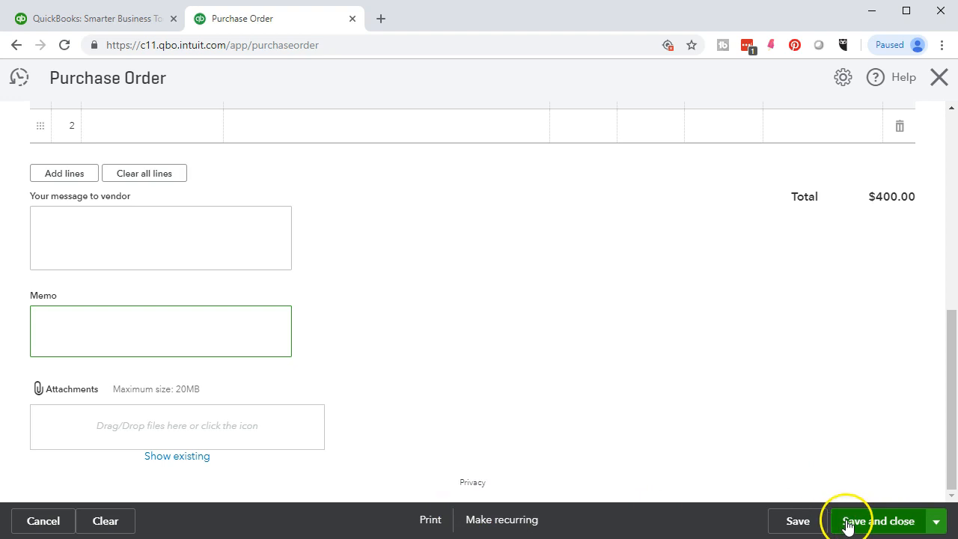
pyautogui.click(432, 524)
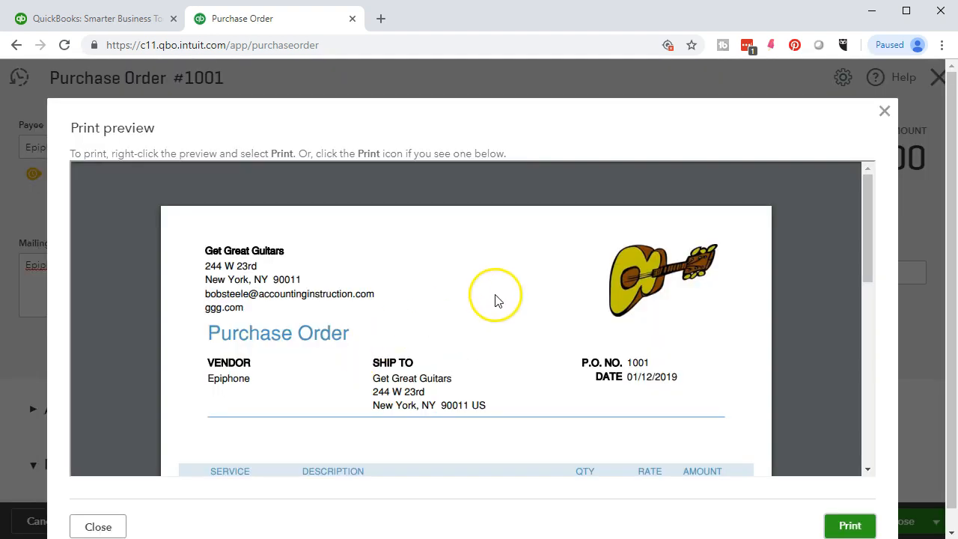
pyautogui.scroll(-6, 417, 321)
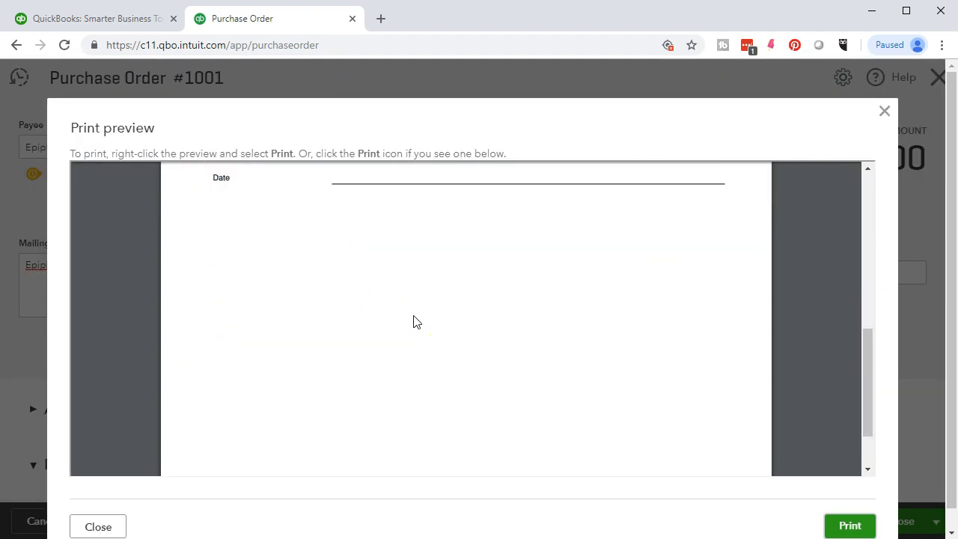
pyautogui.scroll(6, 416, 322)
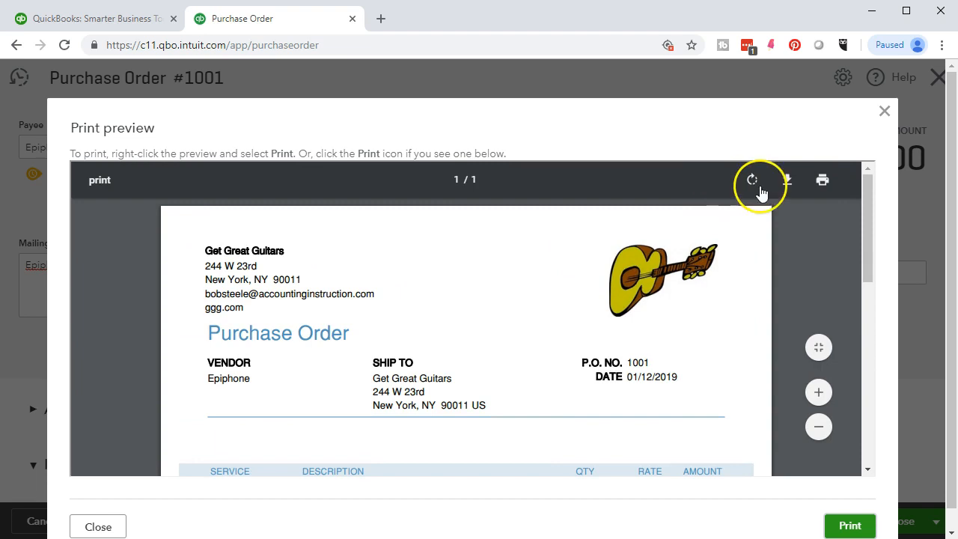
pyautogui.click(822, 182)
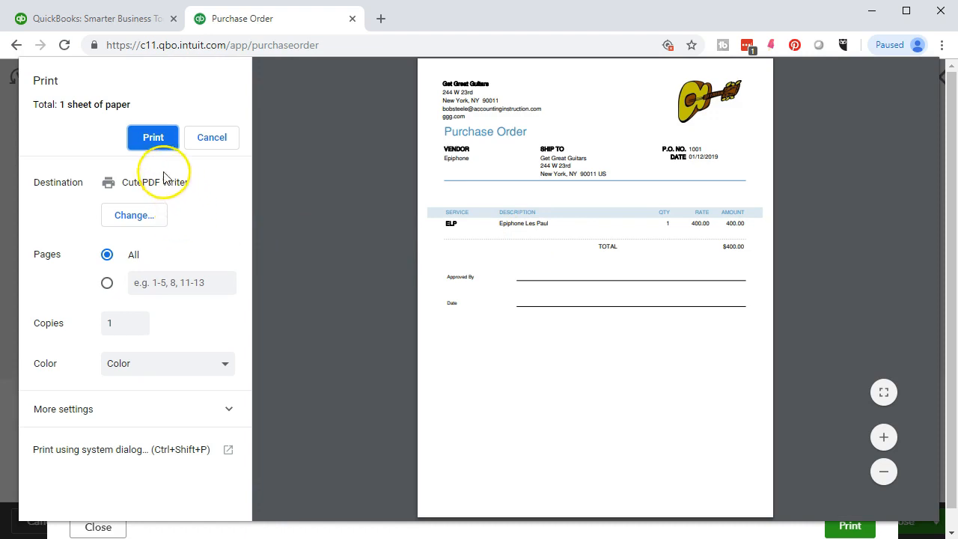
pyautogui.click(154, 142)
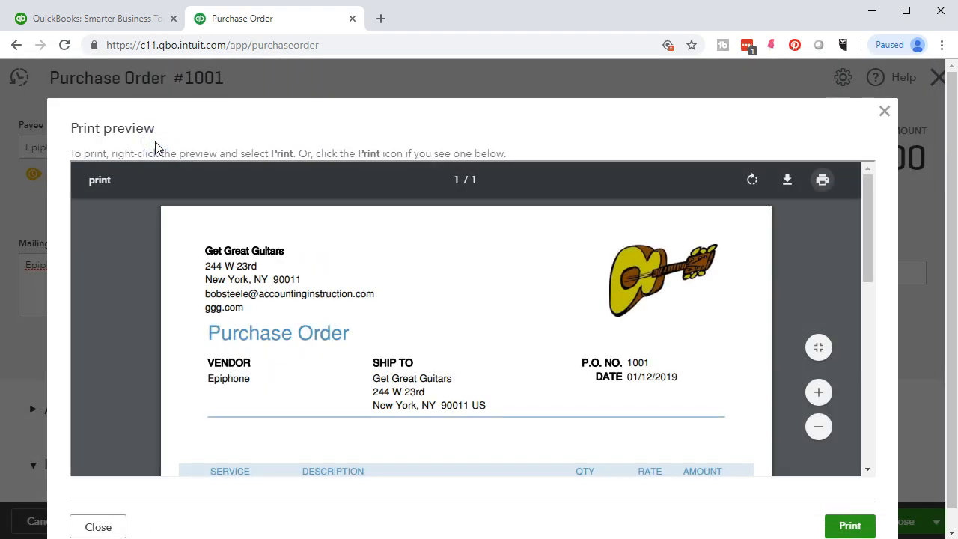
# - Set the save location for the PDF to the GGG folder on the Desktop
pyautogui.click(629, 136)
pyautogui.click(519, 152)
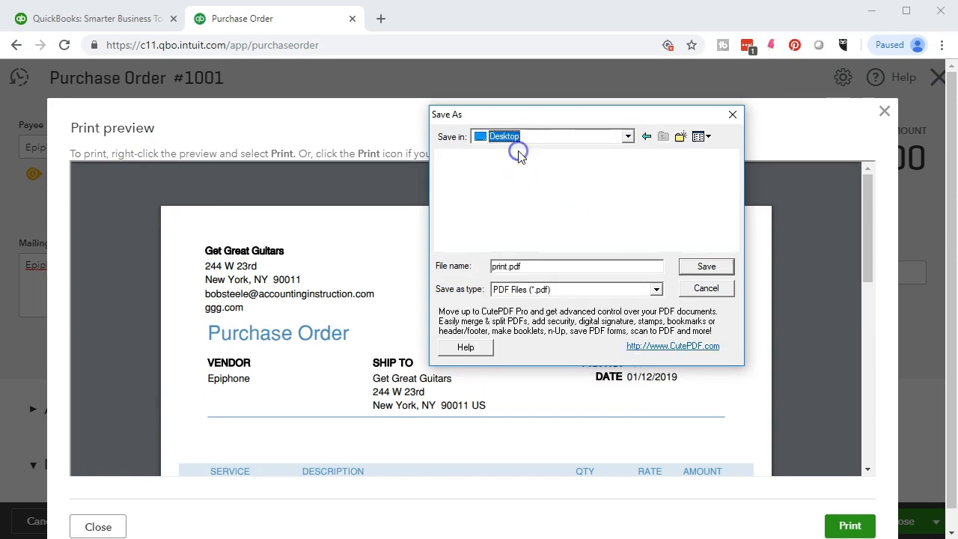
pyautogui.scroll(-3, 546, 196)
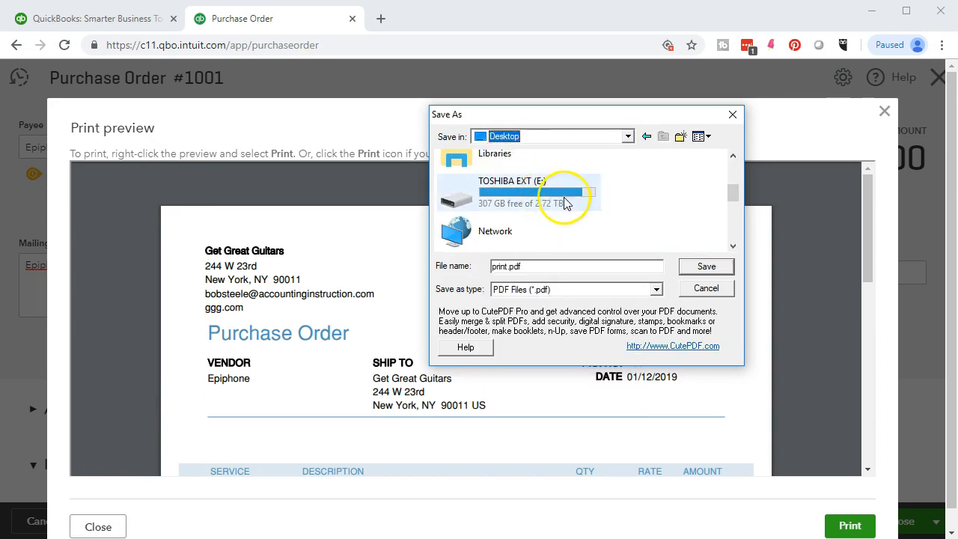
pyautogui.scroll(-2, 563, 202)
pyautogui.scroll(-2, 564, 202)
pyautogui.doubleClick(479, 215)
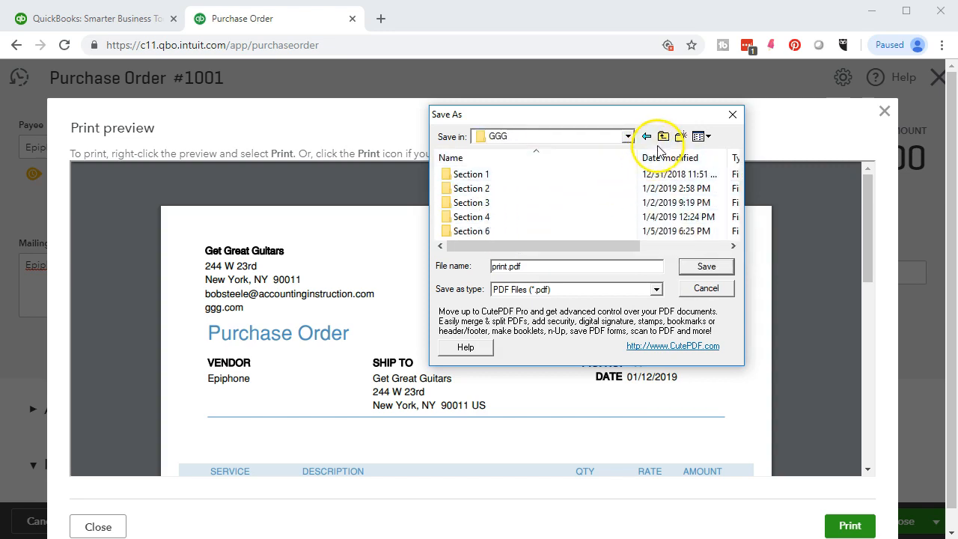
# - Create a folder named Section 7 inside GGG and open it as the save location
pyautogui.rightClick(597, 205)
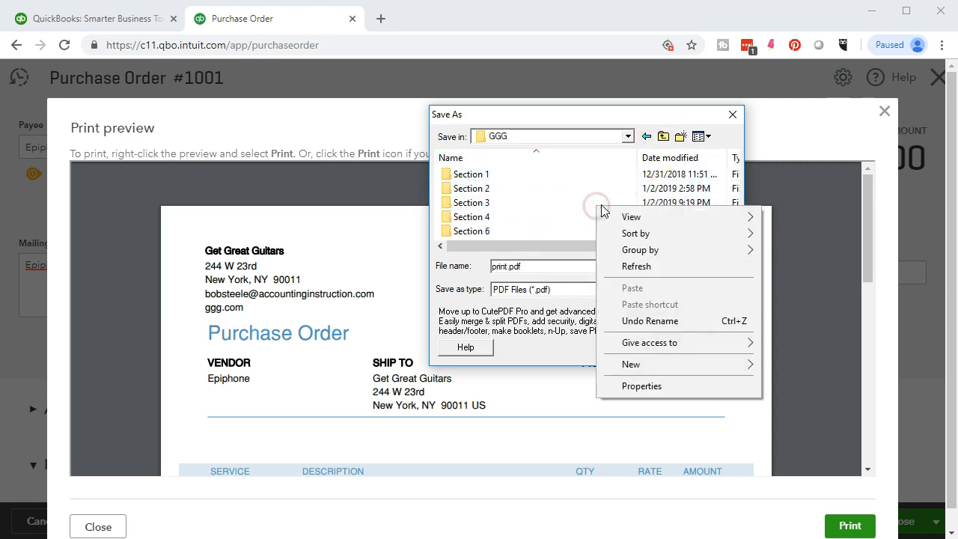
pyautogui.moveTo(605, 374)
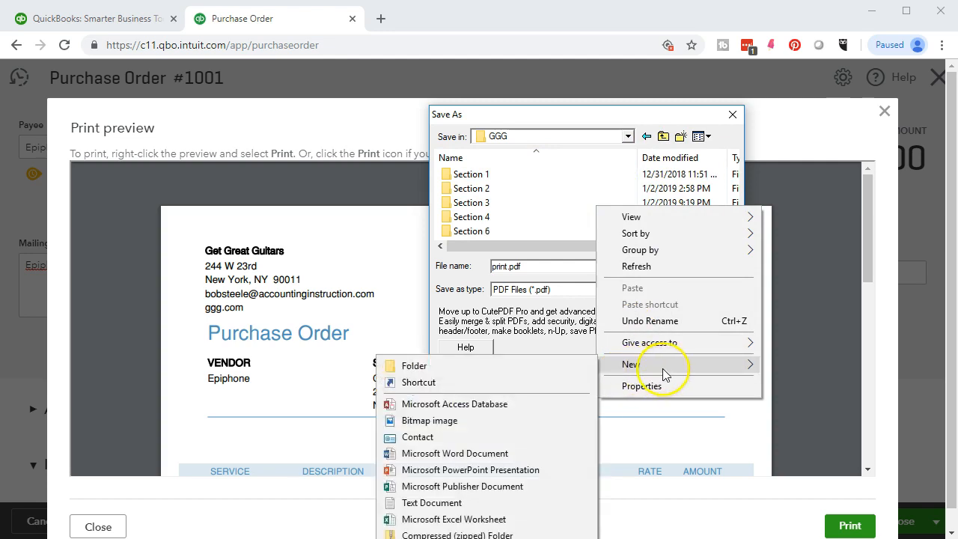
pyautogui.click(539, 368)
pyautogui.write('Section 7')
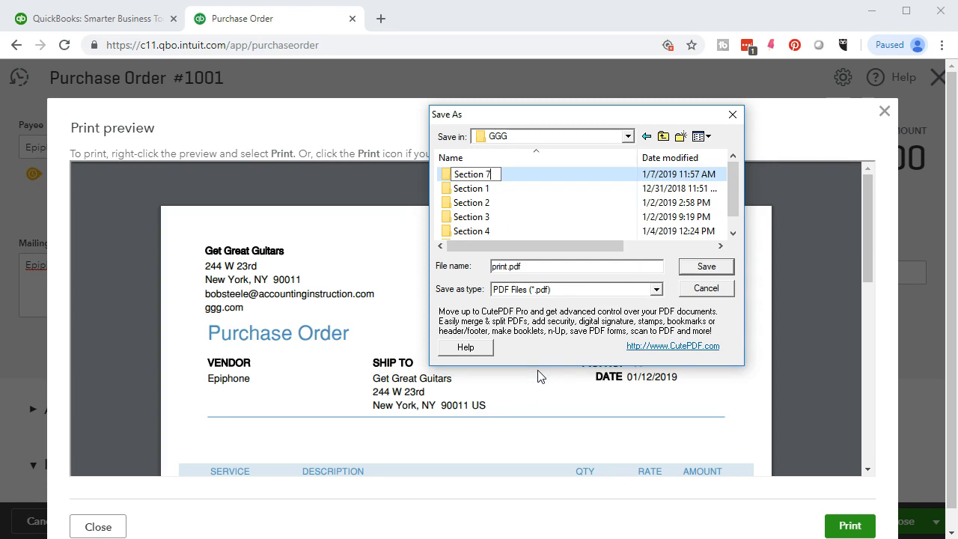
pyautogui.click(507, 215)
pyautogui.doubleClick(473, 174)
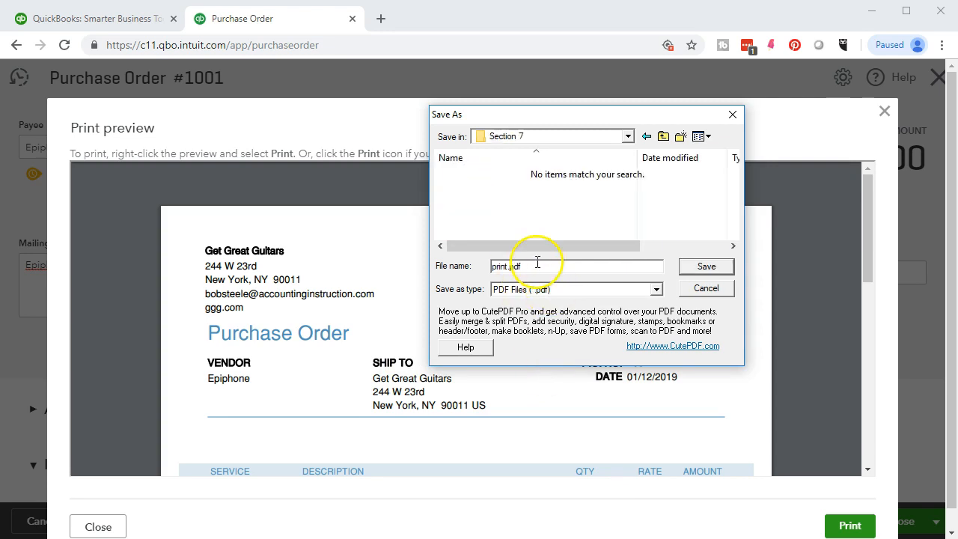
# - Save the PDF in the Section 7 folder under the file name PO Epiphone 01.12.19
pyautogui.moveTo(535, 265); pyautogui.dragTo(420, 273)
pyautogui.write('PO')
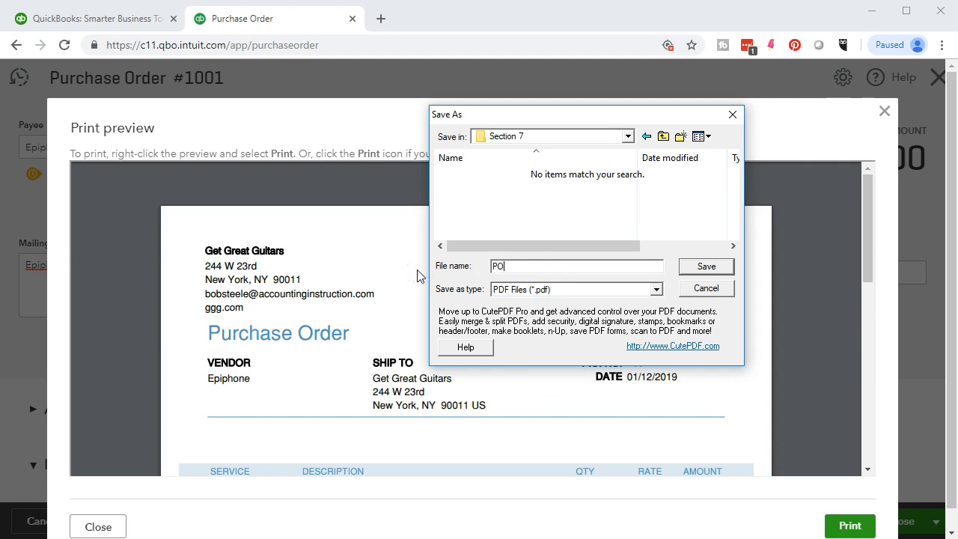
pyautogui.write(' Epiphone 01.12.19')
pyautogui.click(719, 267)
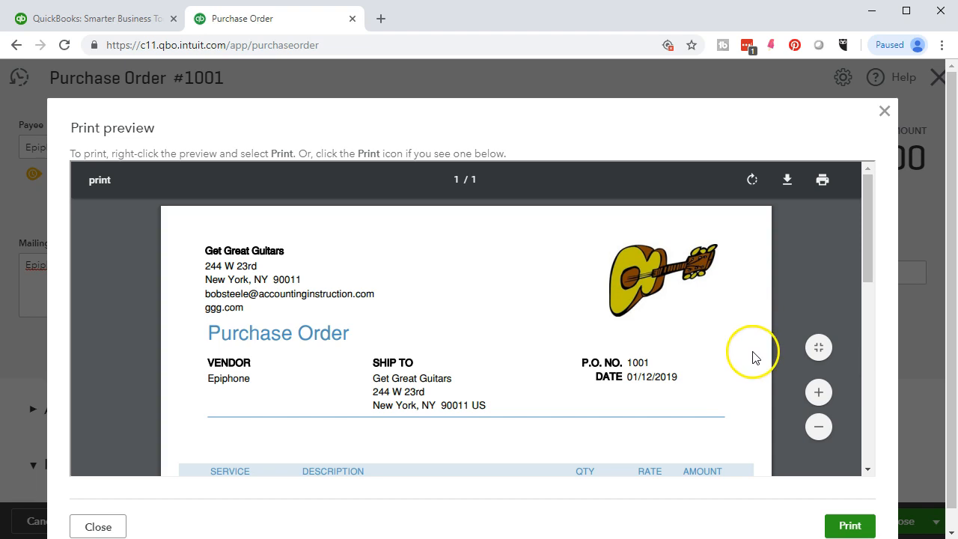
# - Close the print preview, review the purchase order form, and save and close the purchase order
pyautogui.click(885, 112)
pyautogui.scroll(-5, 700, 314)
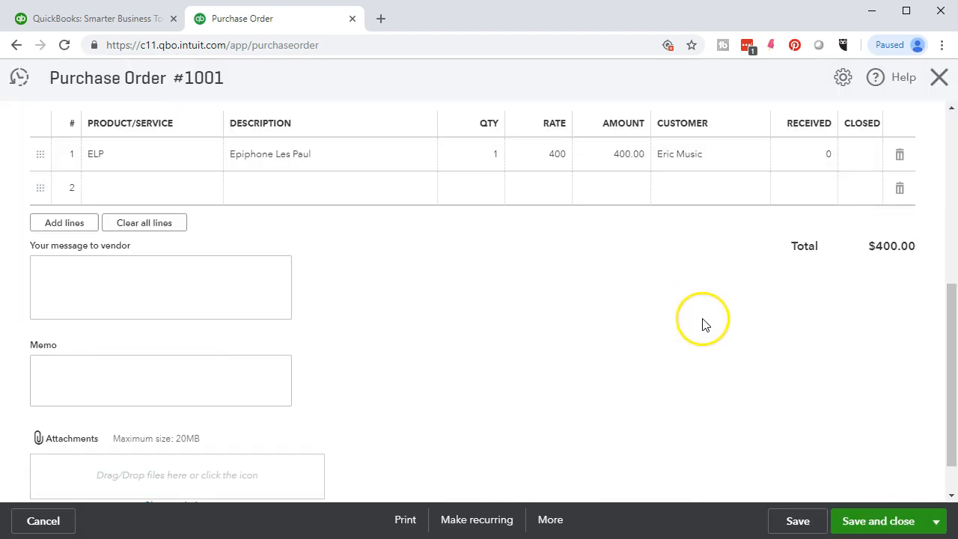
pyautogui.scroll(5, 671, 424)
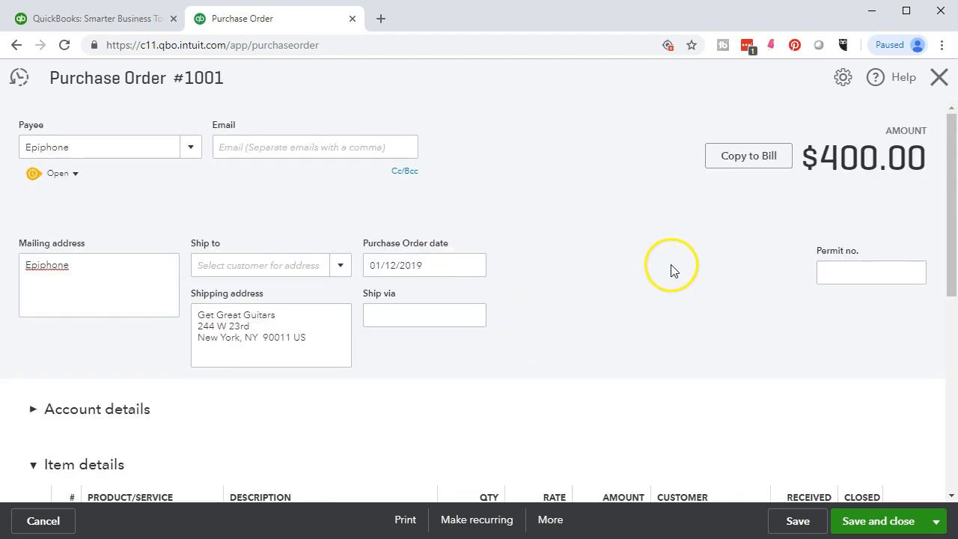
pyautogui.scroll(-5, 480, 449)
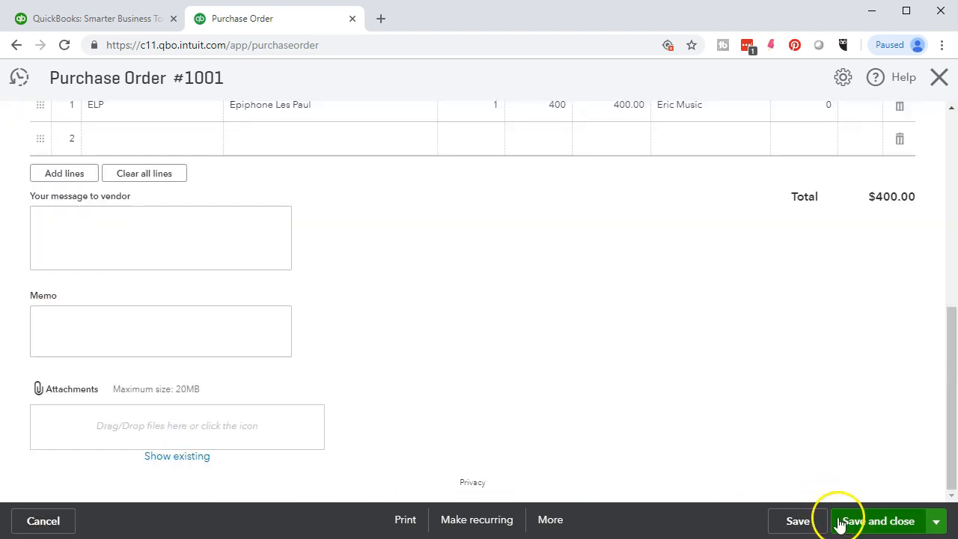
pyautogui.click(850, 522)
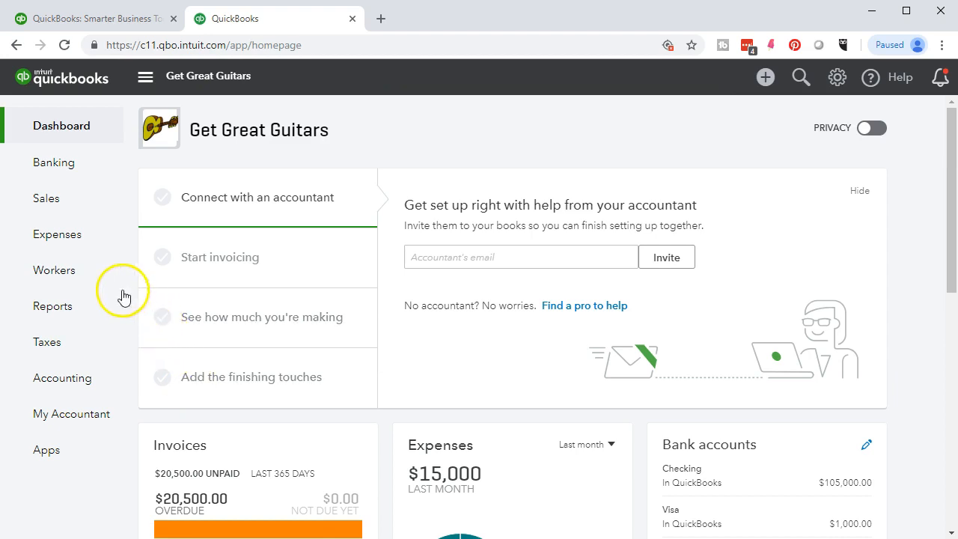
# - Show the expense transactions and filter the list to the Purchase order type
pyautogui.click(76, 236)
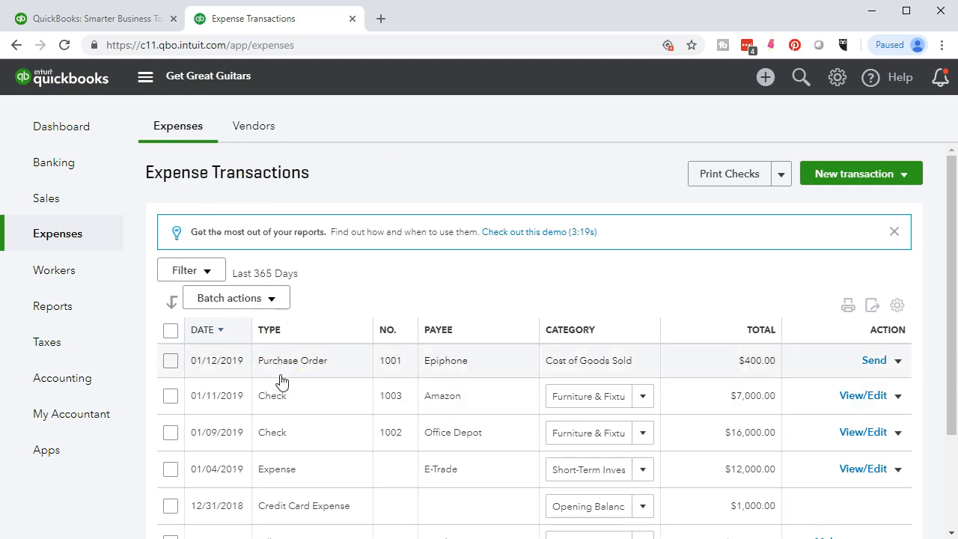
pyautogui.click(207, 271)
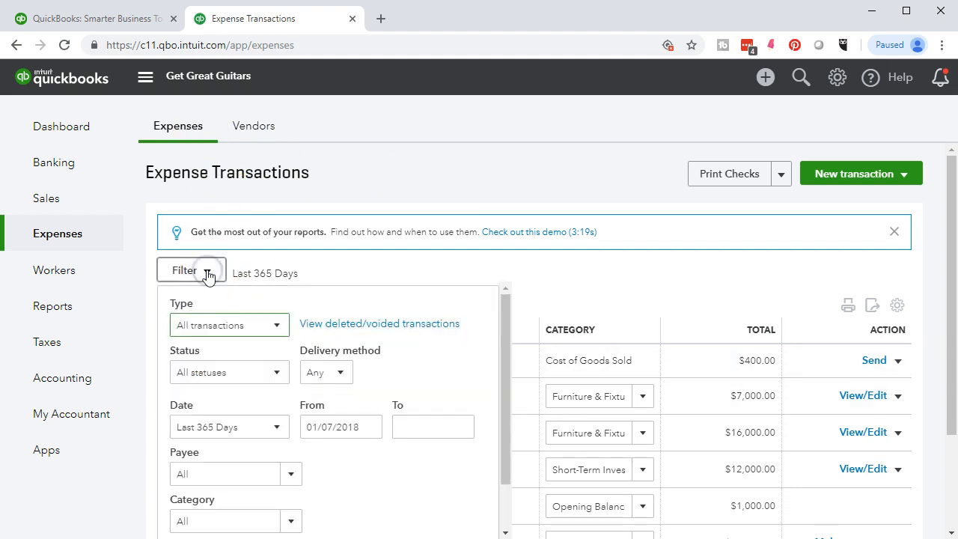
pyautogui.click(275, 326)
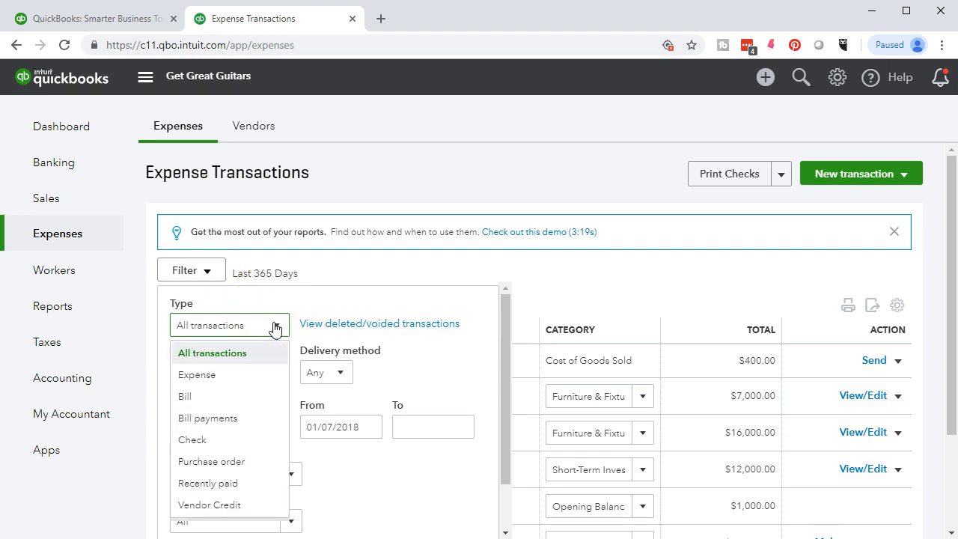
pyautogui.click(232, 461)
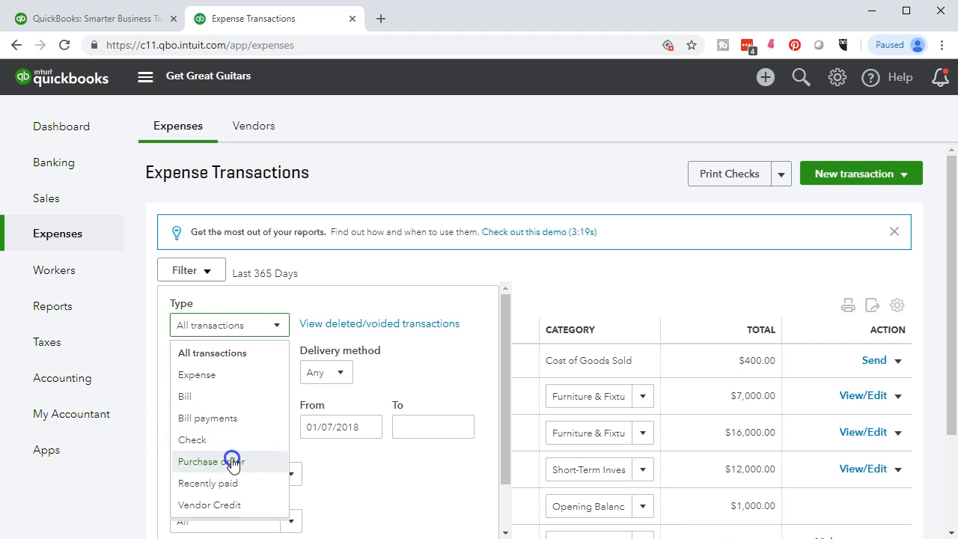
pyautogui.scroll(-2, 360, 455)
pyautogui.click(431, 509)
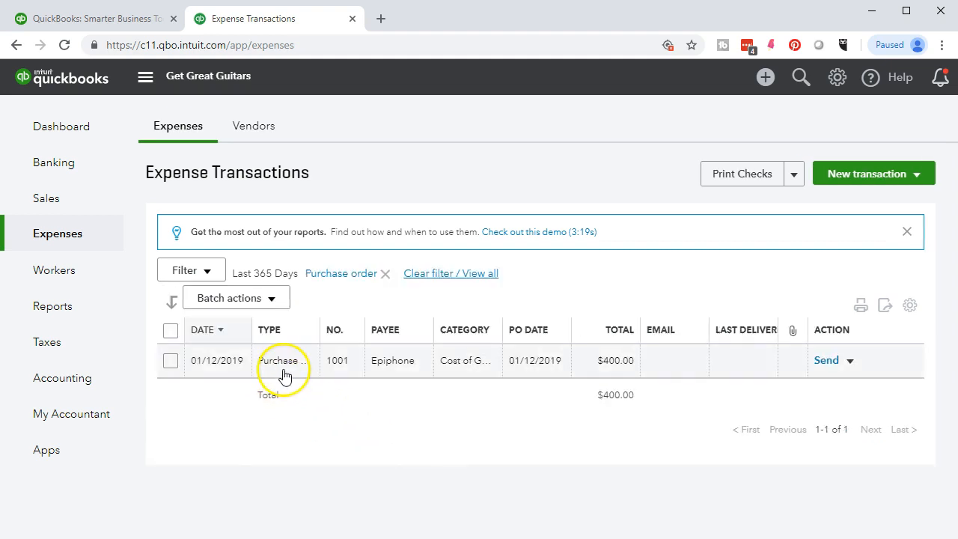
# - Check the actions available for the Epiphone purchase order in the filtered list and open the order
pyautogui.click(850, 362)
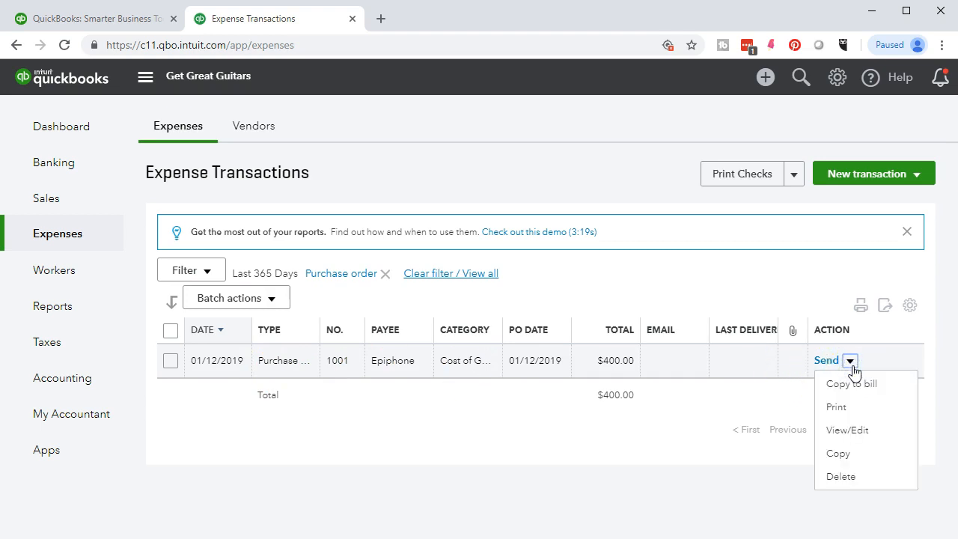
pyautogui.click(409, 372)
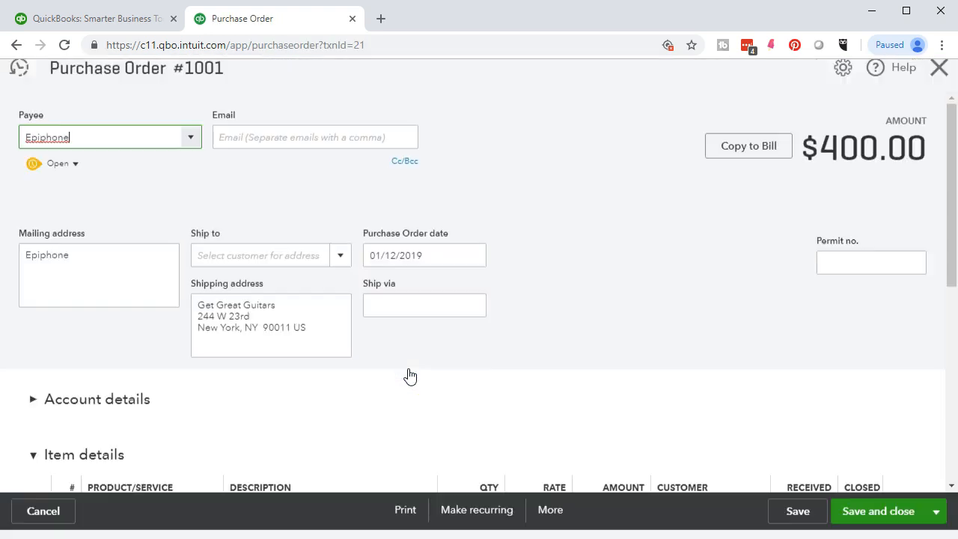